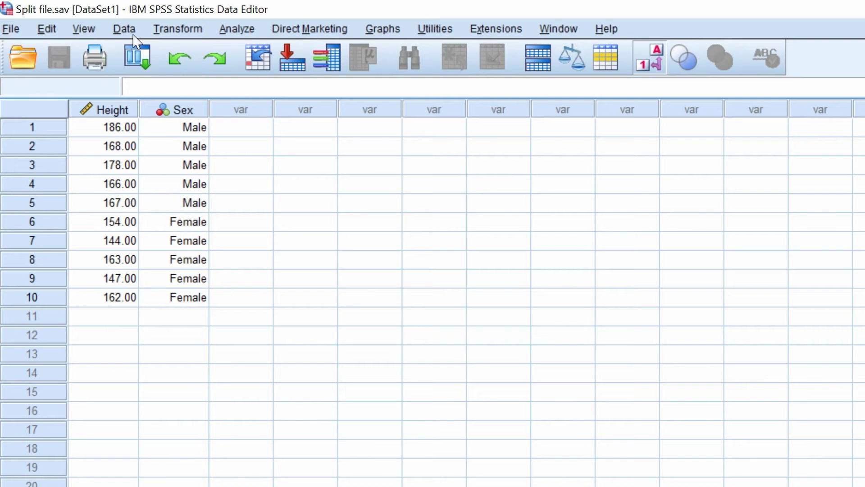
In Split File, organize output by groups with Sex as the grouping variable.
{"action": "left_click", "coordinate": [128, 25]}
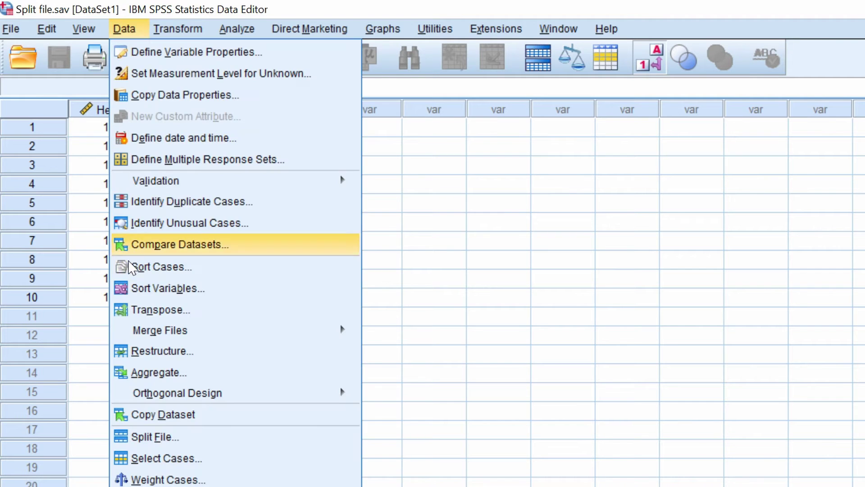
{"action": "left_click", "coordinate": [138, 437]}
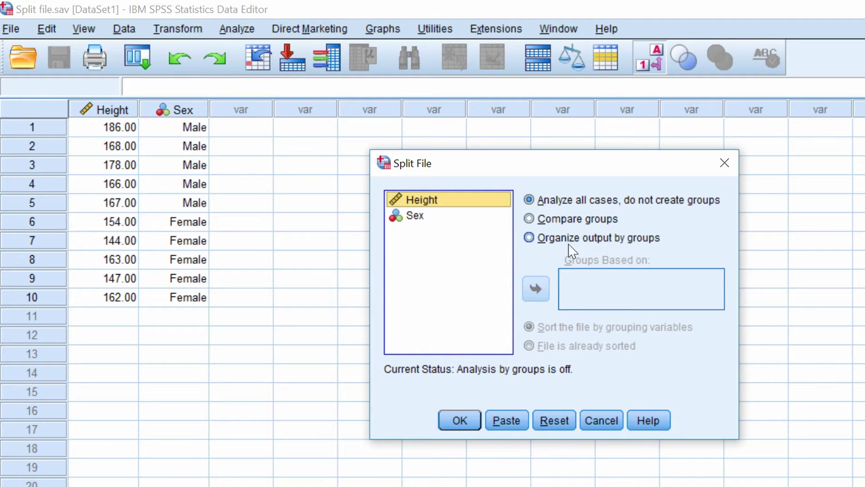
{"action": "left_click", "coordinate": [537, 242]}
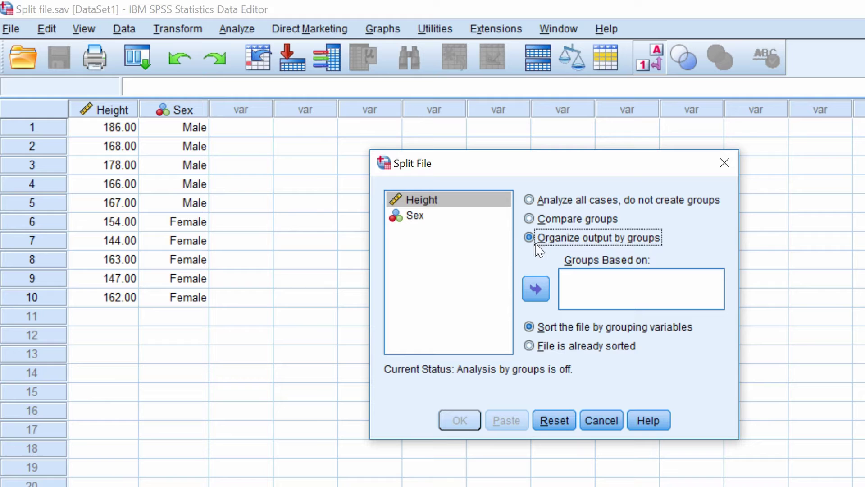
{"action": "left_click", "coordinate": [436, 221]}
{"action": "left_click", "coordinate": [536, 295]}
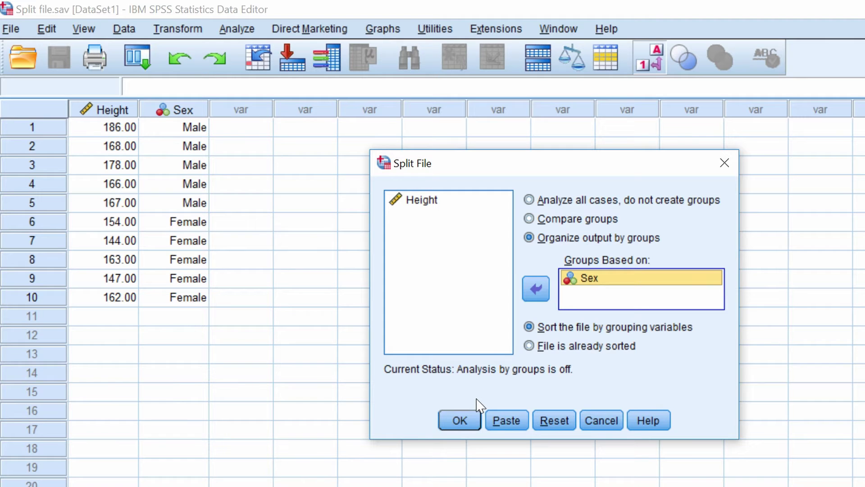
{"action": "left_click", "coordinate": [463, 418]}
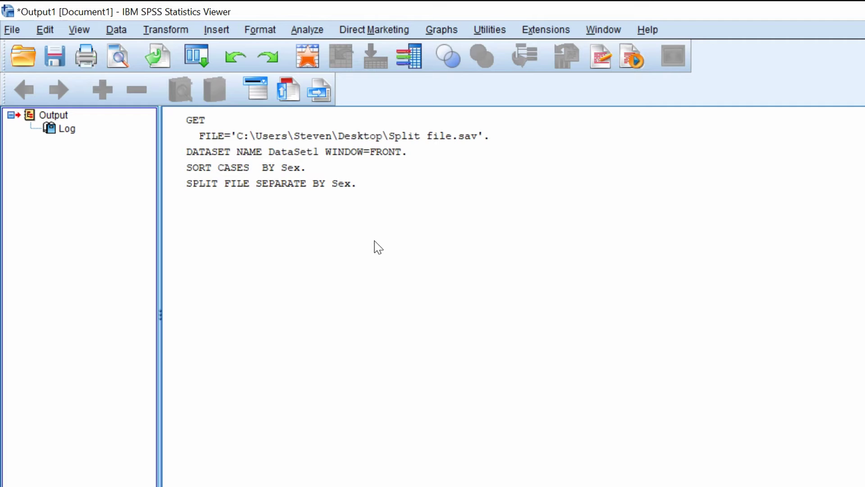
Run Frequencies on Height with frequency tables turned off, giving separate Male and Female statistics.
{"action": "left_click", "coordinate": [311, 30]}
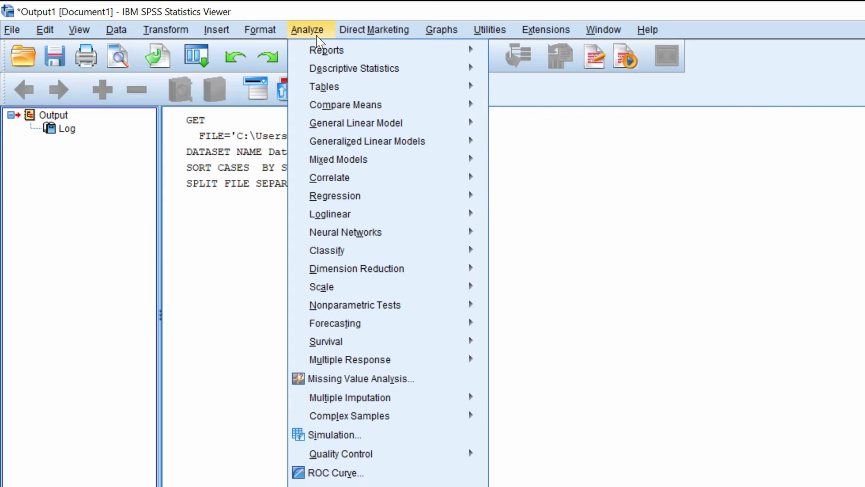
{"action": "mouse_move", "coordinate": [350, 70]}
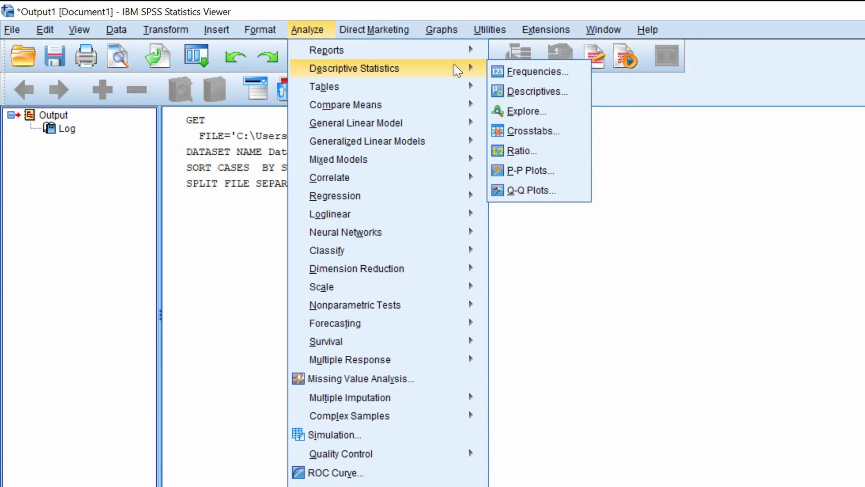
{"action": "left_click", "coordinate": [512, 72]}
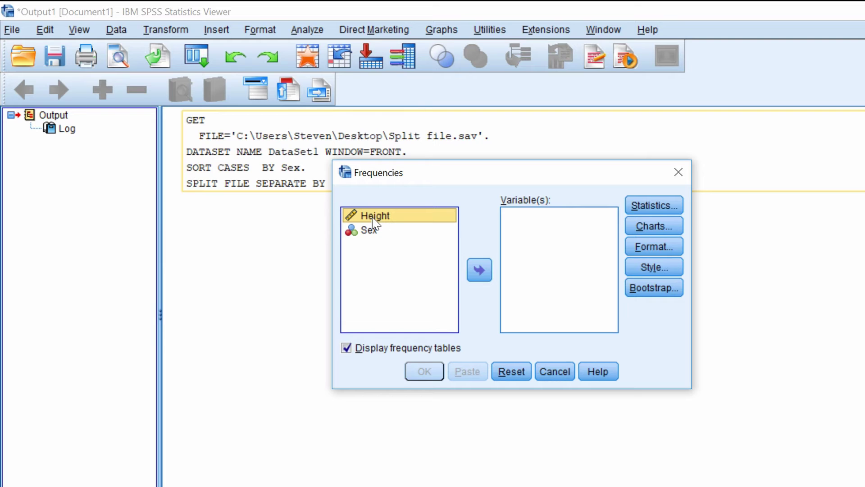
{"action": "left_click", "coordinate": [477, 269]}
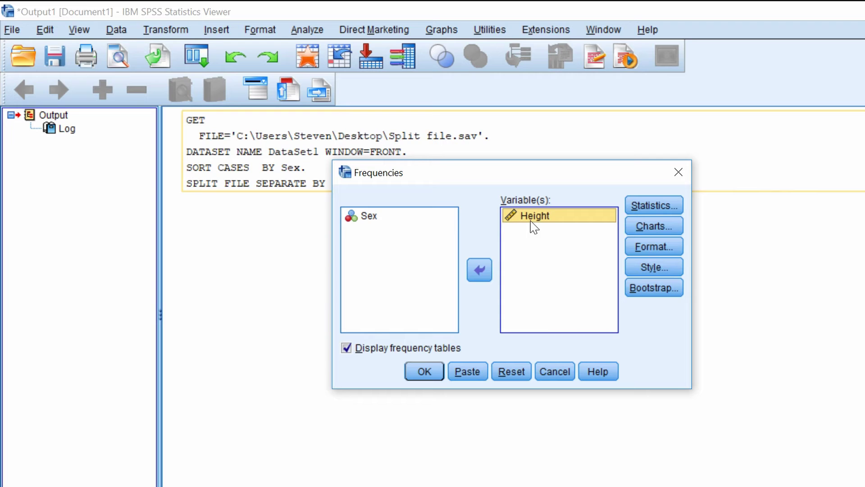
{"action": "left_click", "coordinate": [351, 350]}
{"action": "left_click", "coordinate": [512, 308]}
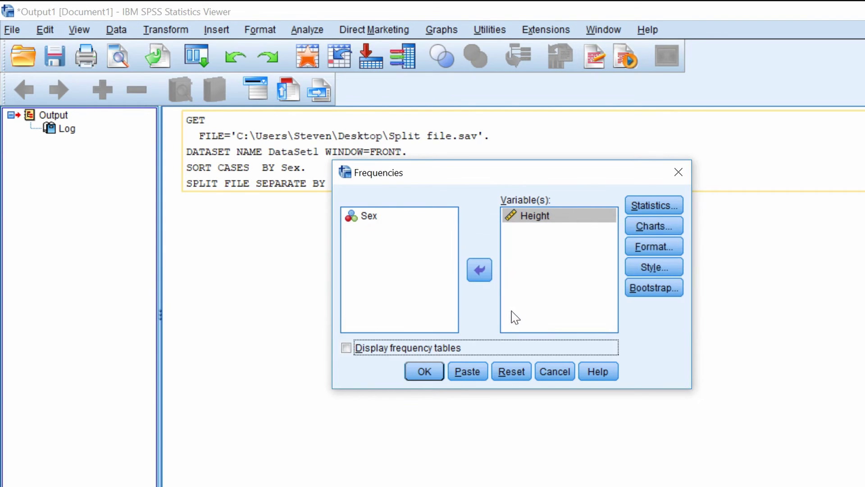
{"action": "left_click", "coordinate": [421, 372]}
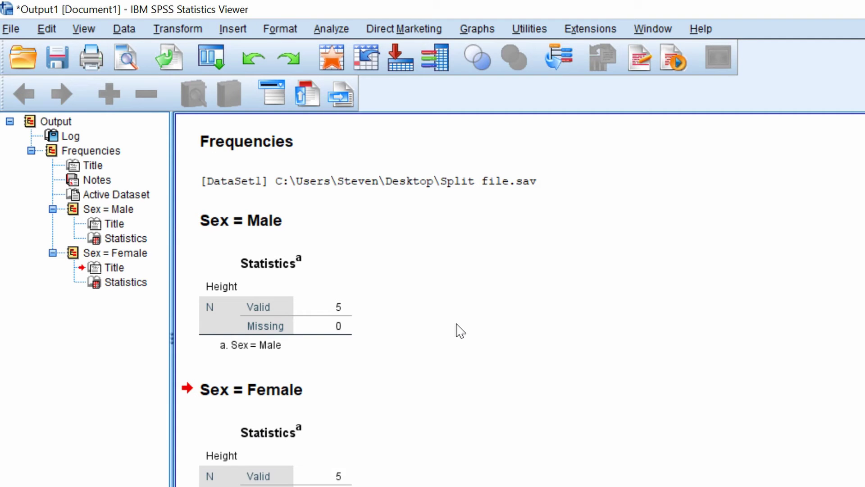
Set Split File back to 'Analyze all cases, do not create groups'.
{"action": "left_click", "coordinate": [124, 29]}
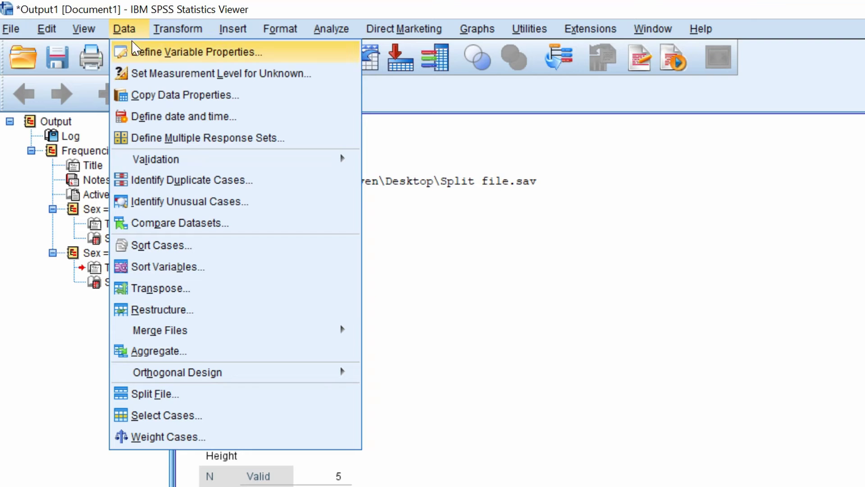
{"action": "left_click", "coordinate": [159, 395]}
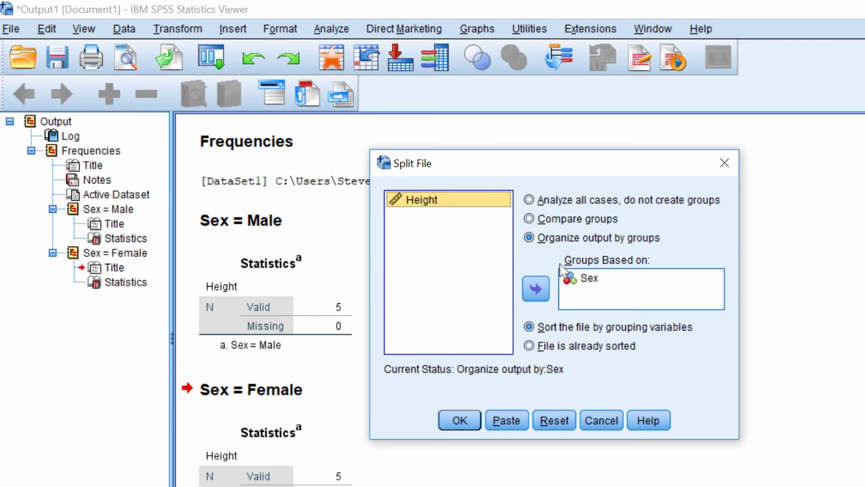
{"action": "left_click", "coordinate": [541, 205]}
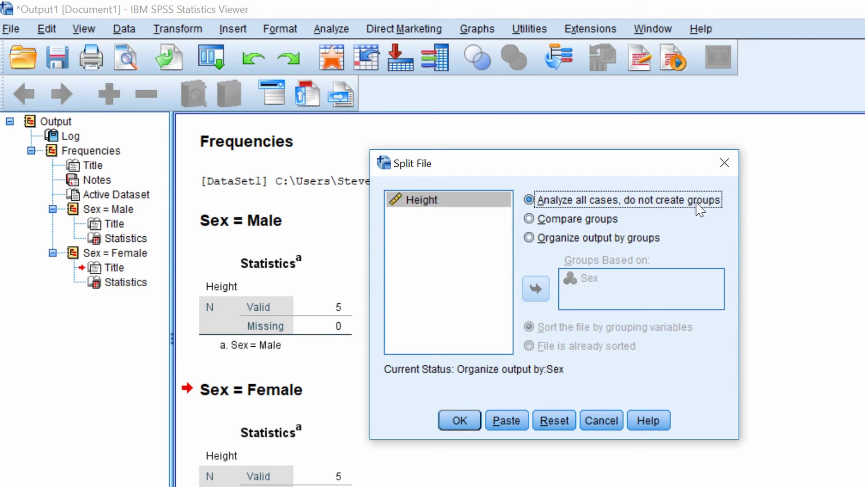
{"action": "left_click", "coordinate": [458, 420]}
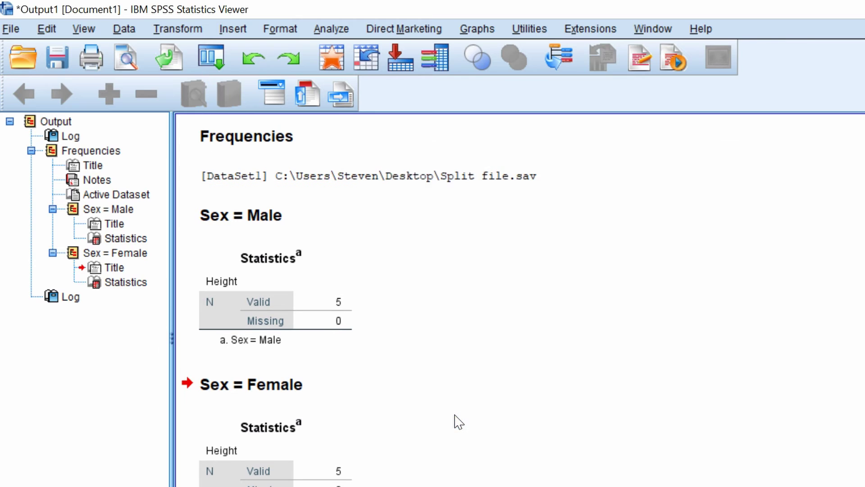
{"action": "scroll", "coordinate": [457, 420], "scroll_direction": "down", "scroll_amount": 1}
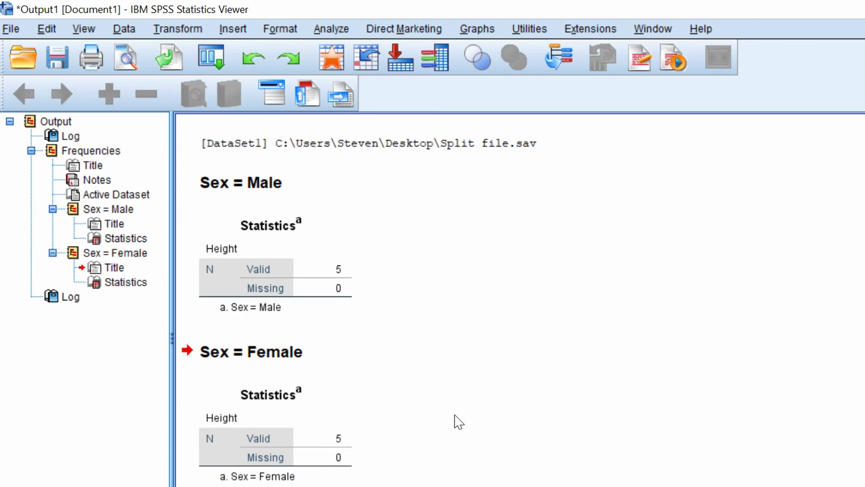
{"action": "left_click", "coordinate": [332, 32]}
{"action": "mouse_move", "coordinate": [410, 81]}
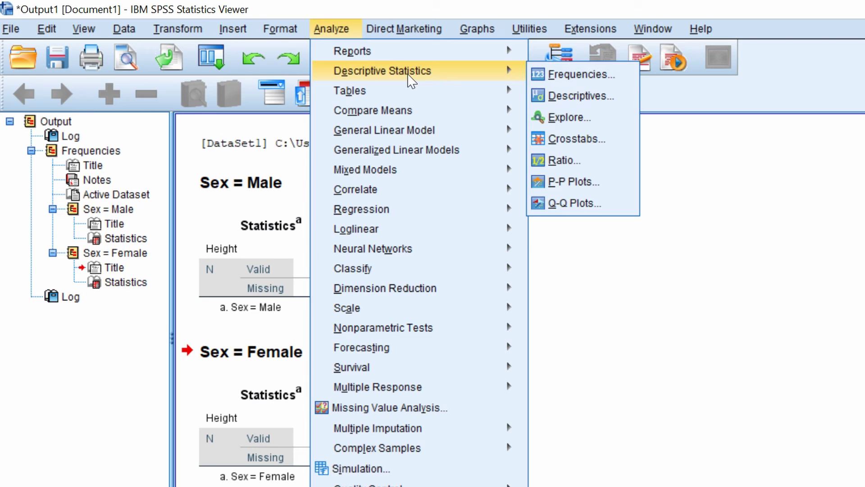
{"action": "left_click", "coordinate": [550, 76]}
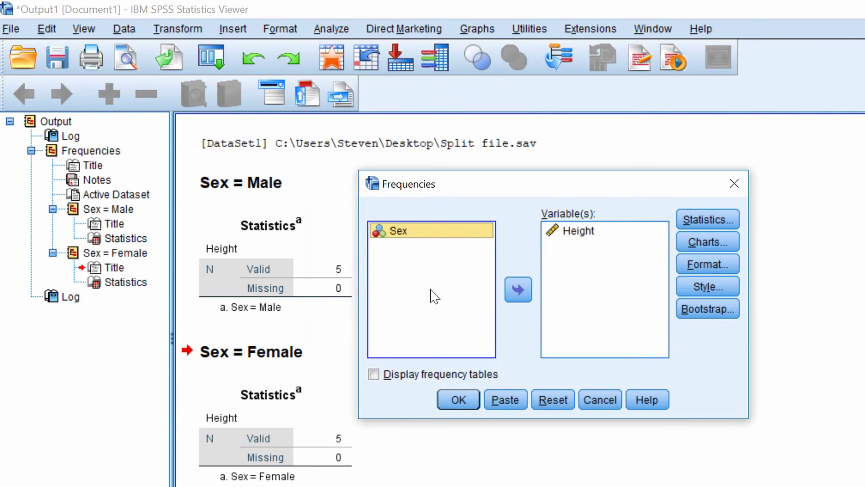
{"action": "left_click", "coordinate": [457, 398]}
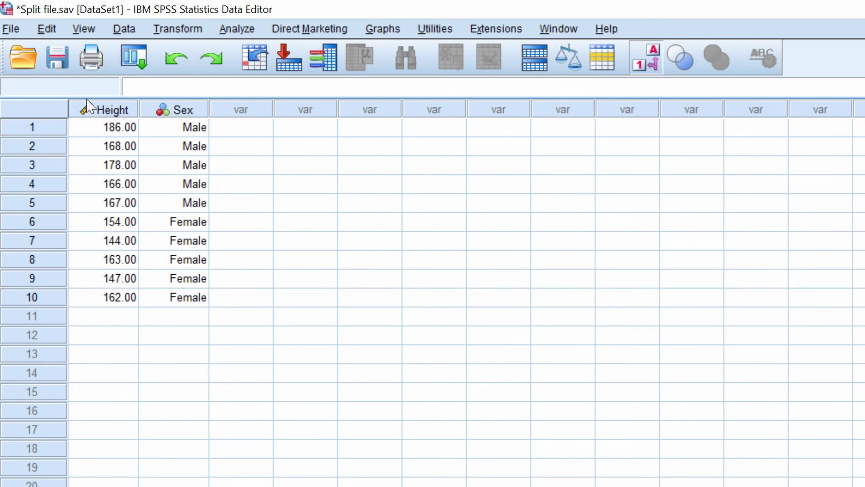
Open a new blank syntax window.
{"action": "left_click", "coordinate": [14, 29]}
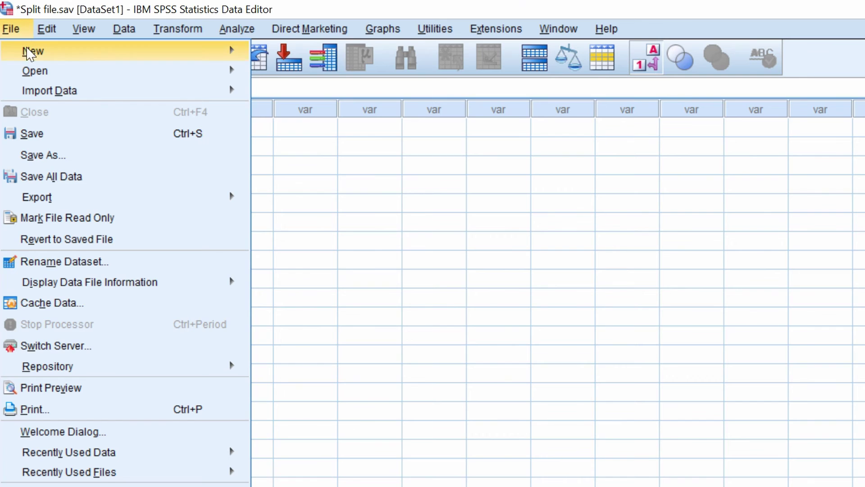
{"action": "mouse_move", "coordinate": [138, 54]}
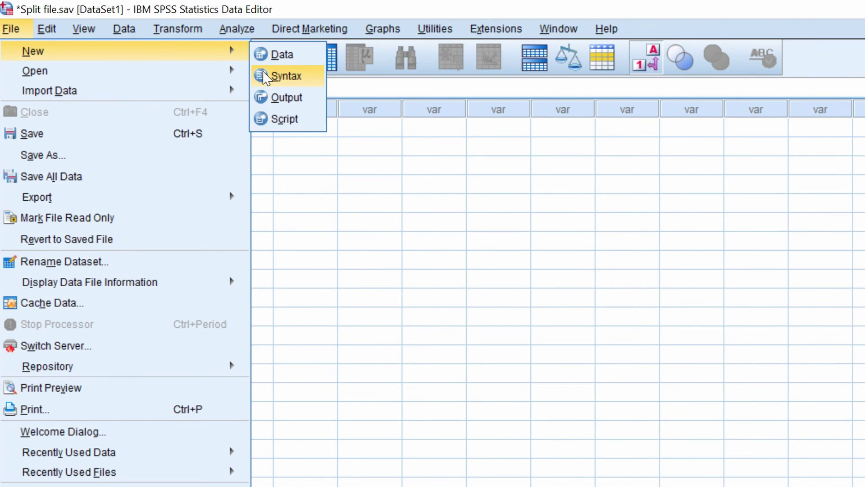
{"action": "left_click", "coordinate": [267, 76]}
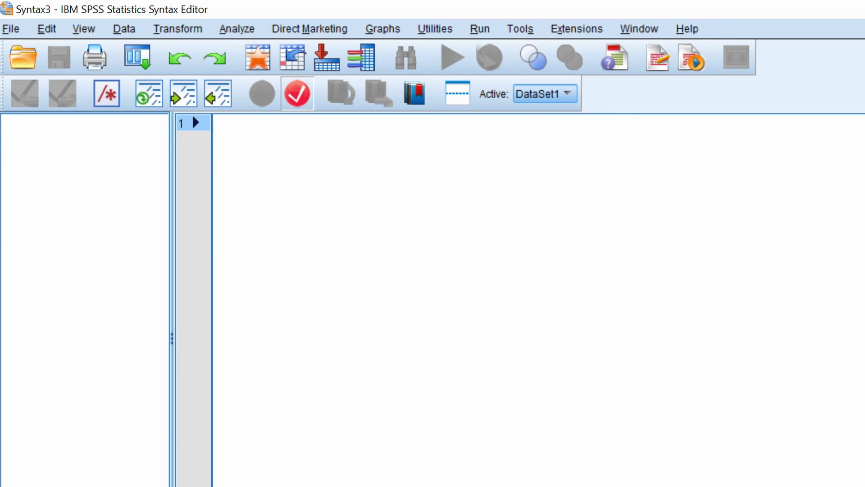
Write 'SORT CASES BY Sex.' and 'SPLIT FILE SEPARATE BY Sex' and run all.
{"action": "type", "text": "SORT "}
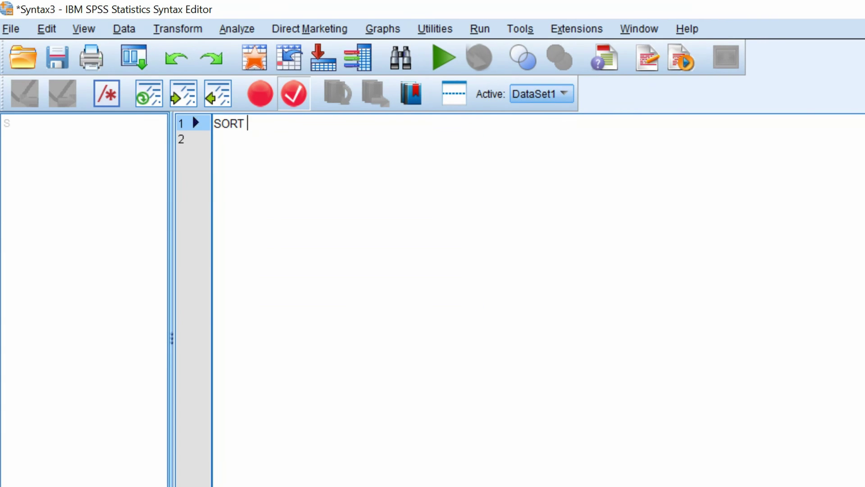
{"action": "type", "text": "CASES"}
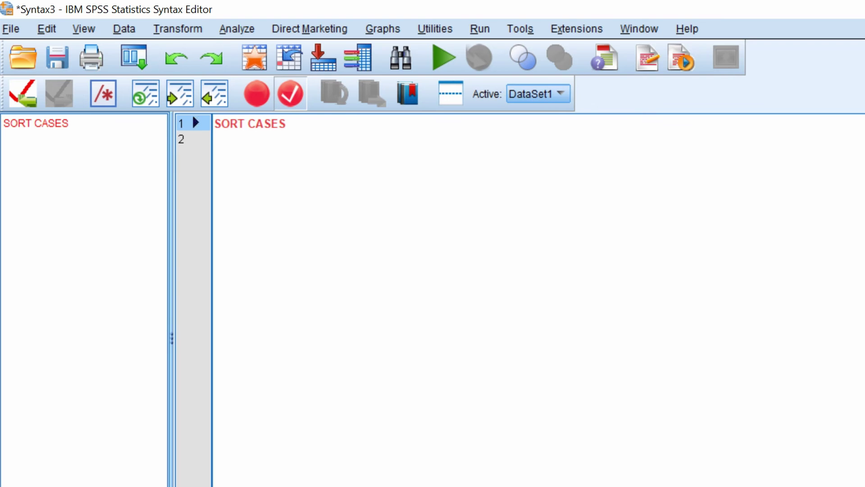
{"action": "type", "text": " BY"}
{"action": "type", "text": "Sex."}
{"action": "key", "text": "Return"}
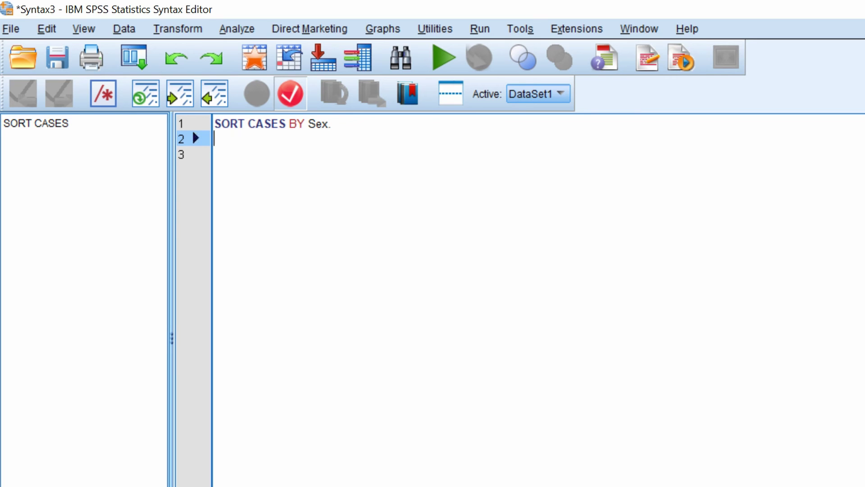
{"action": "type", "text": "S"}
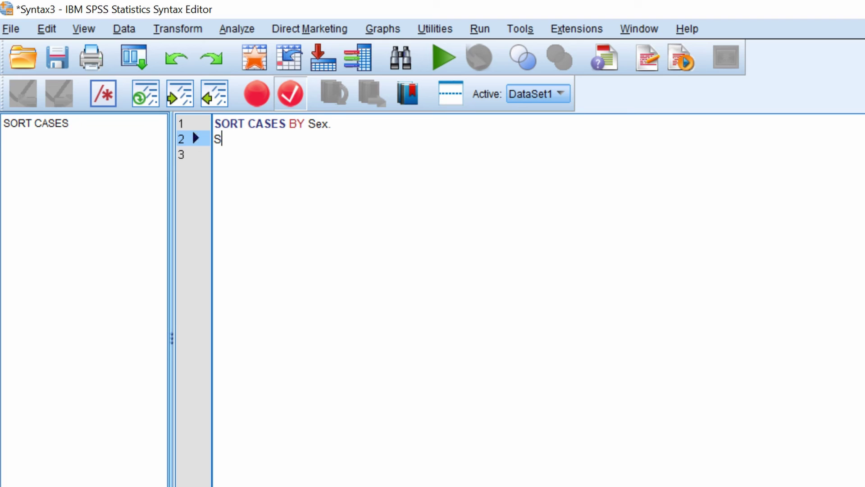
{"action": "type", "text": "PLIT FILE"}
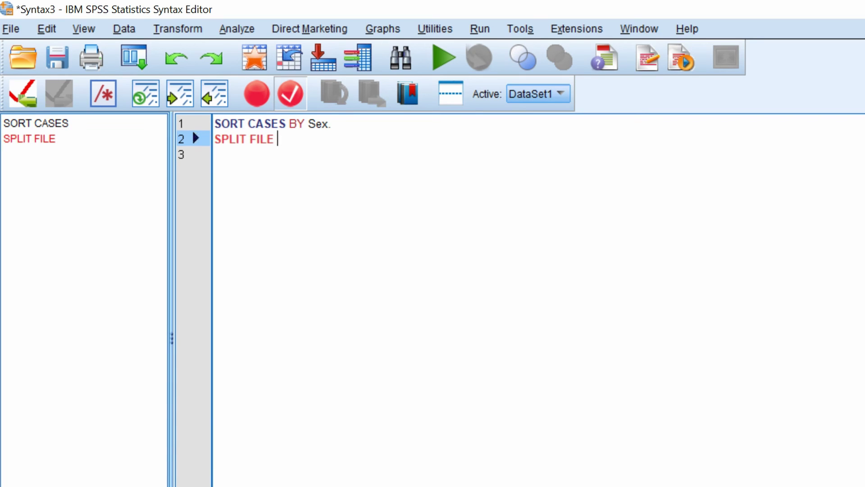
{"action": "type", "text": " SEPARATE BY"}
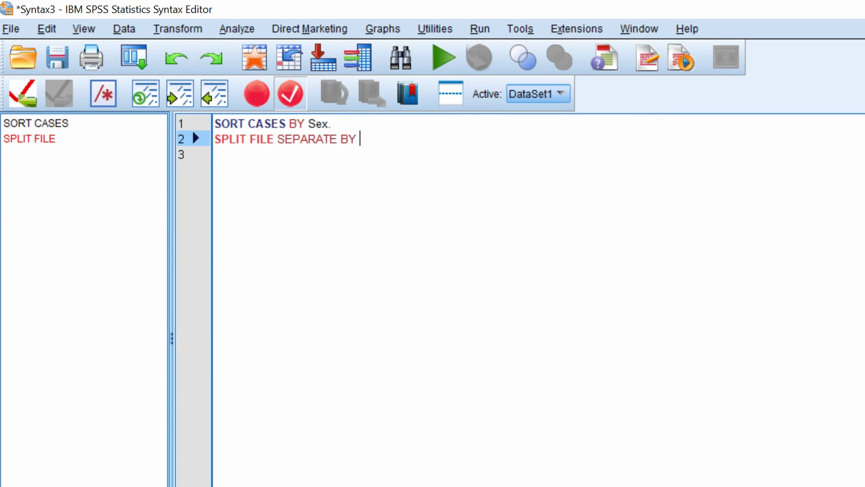
{"action": "type", "text": " Sex."}
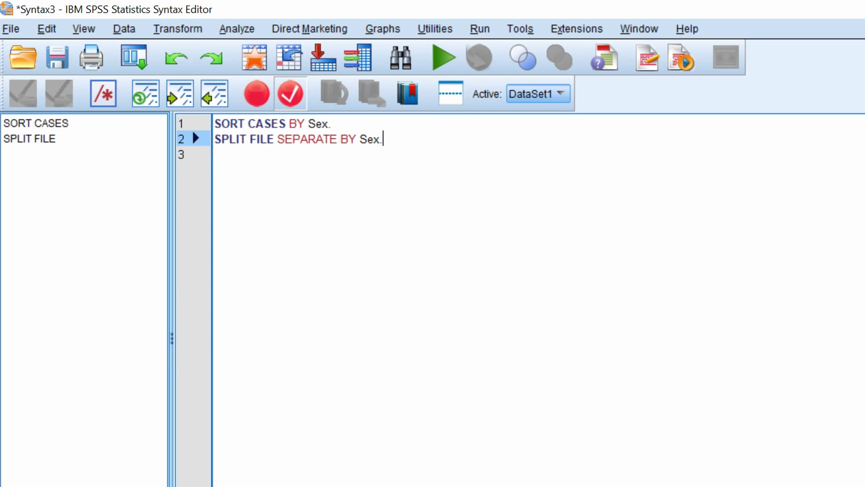
{"action": "left_click", "coordinate": [481, 31]}
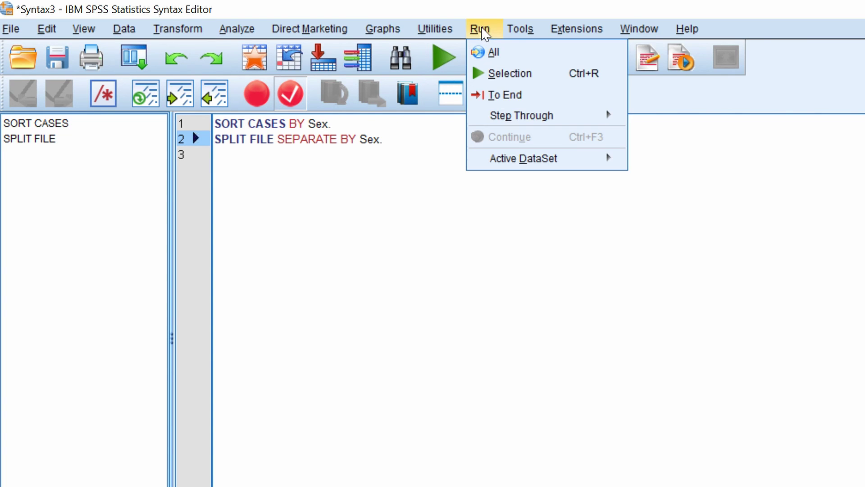
{"action": "left_click", "coordinate": [492, 52]}
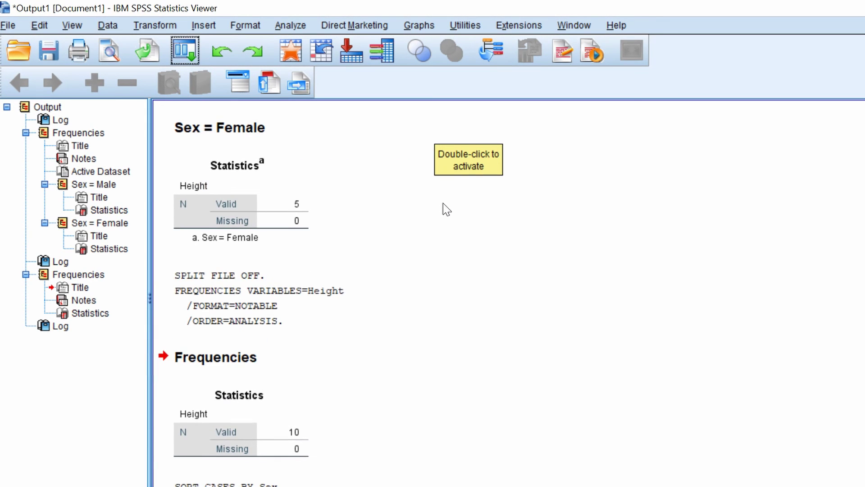
Scroll down the output to see the latest log entries.
{"action": "scroll", "coordinate": [443, 203], "scroll_direction": "down", "scroll_amount": 1}
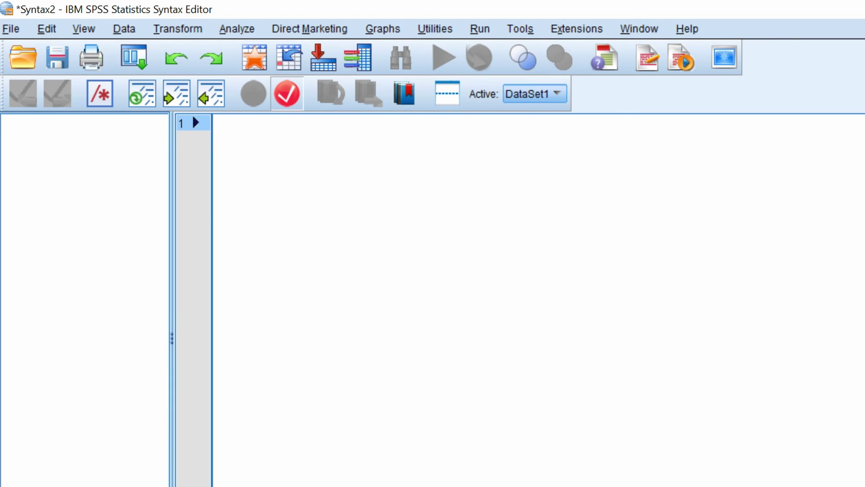
Enter 'SPLIT FILE Off.' in Syntax2 and run all.
{"action": "type", "text": "SPLI"}
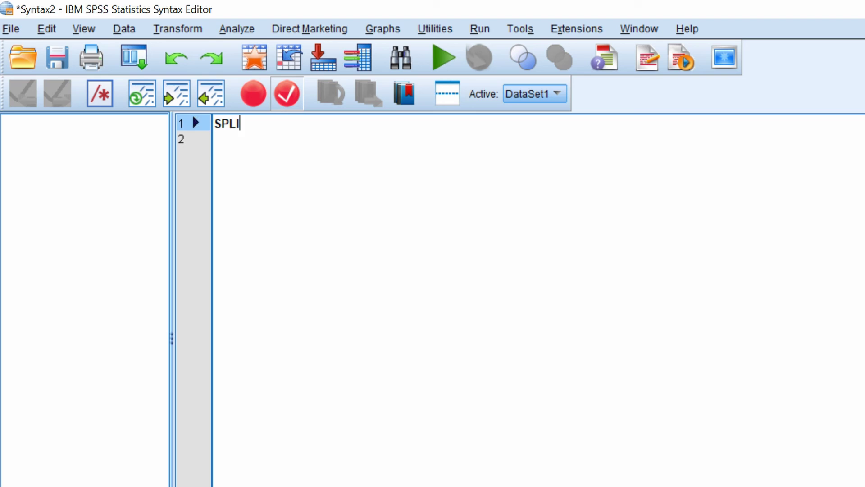
{"action": "type", "text": "T FILE"}
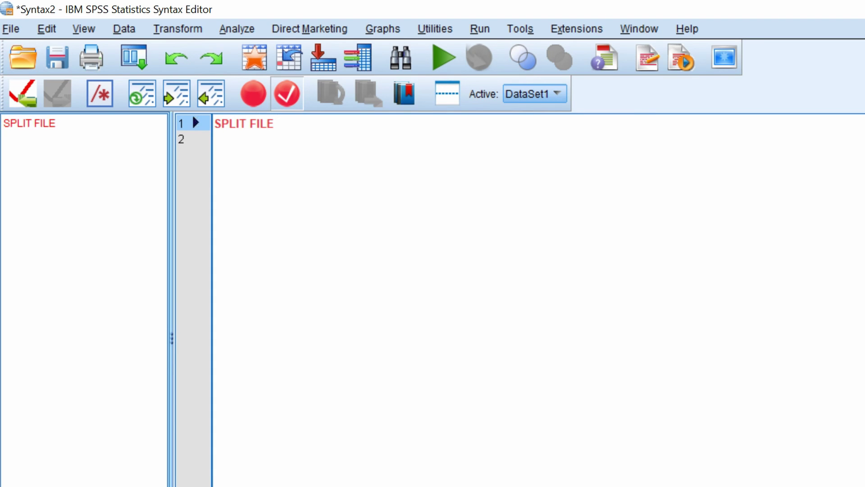
{"action": "type", "text": " Off."}
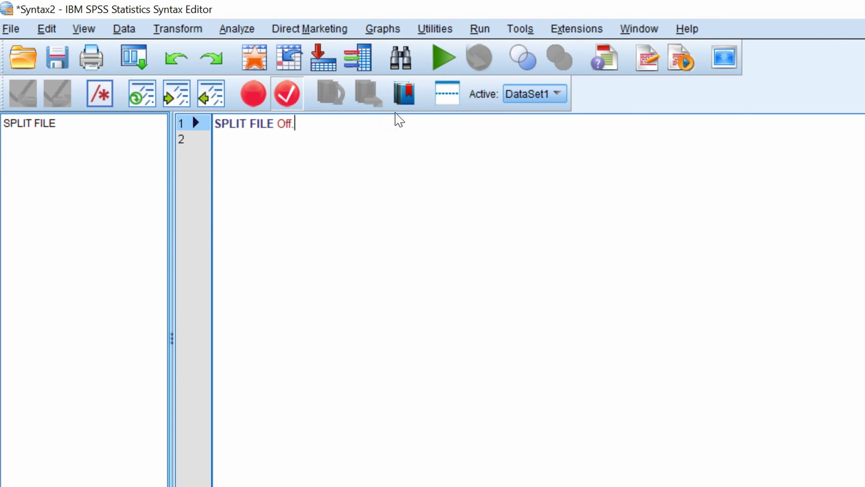
{"action": "left_click", "coordinate": [479, 31]}
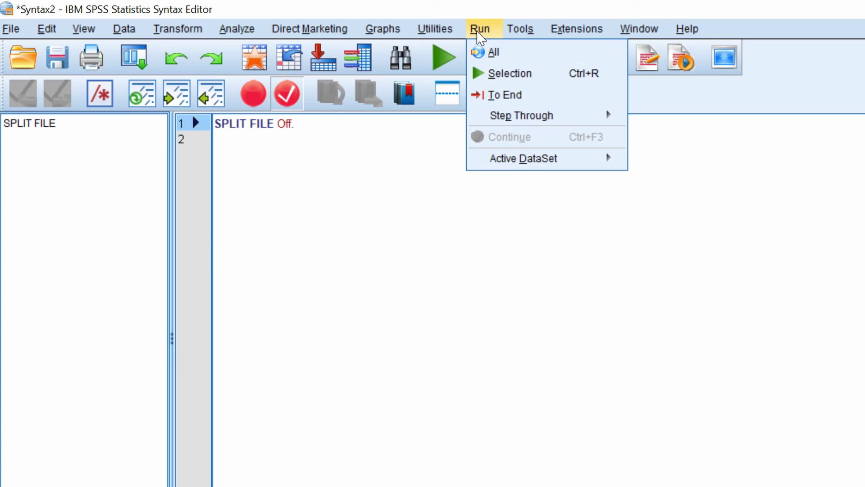
{"action": "left_click", "coordinate": [486, 52]}
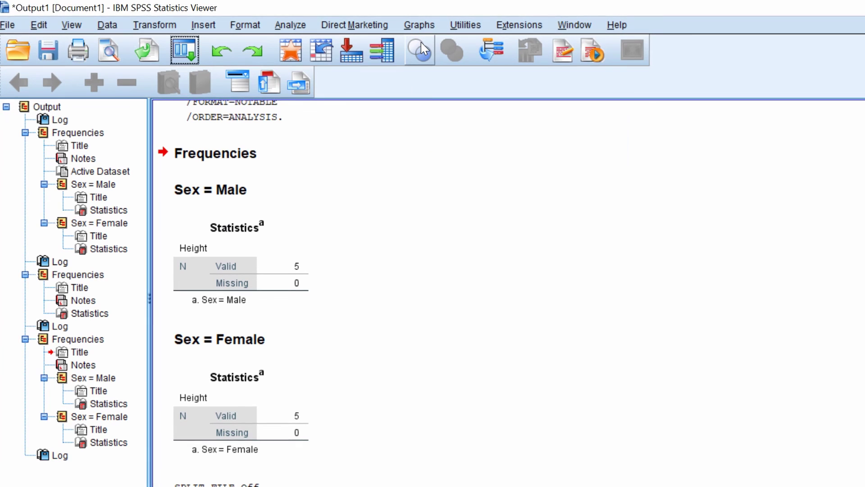